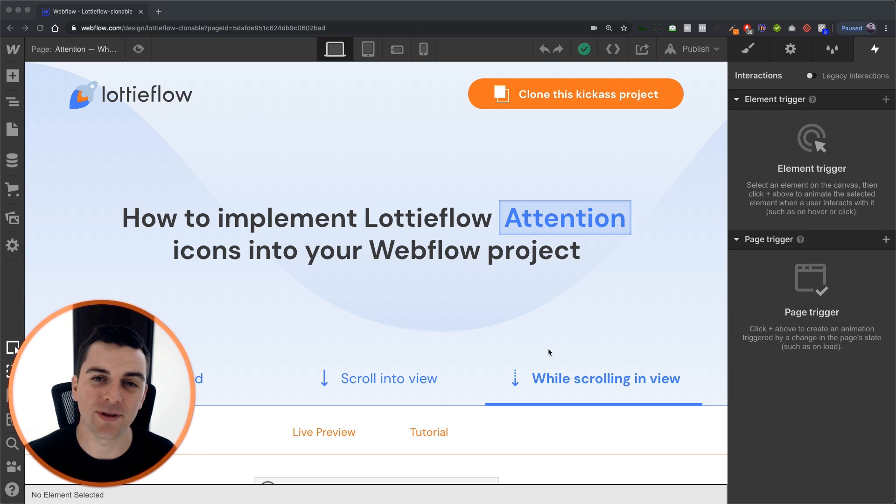
scroll(549, 352, "down", 5)
scroll(549, 348, "down", 3)
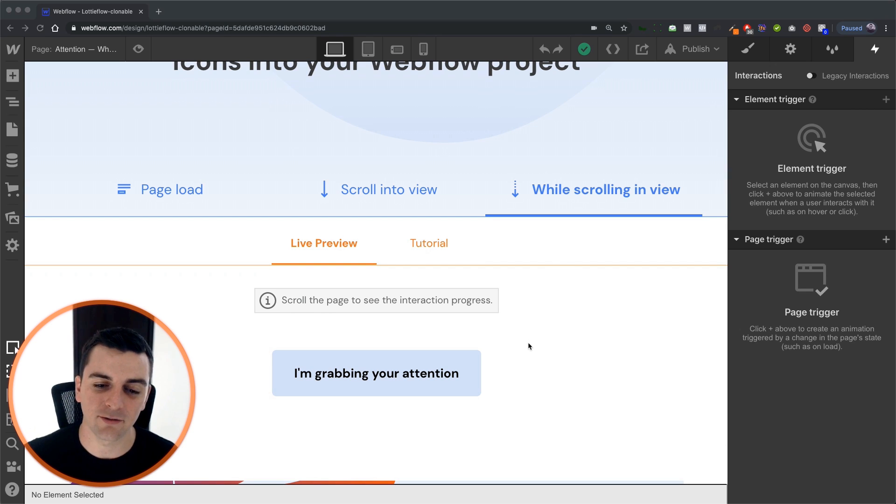
scroll(528, 343, "down", 1)
scroll(597, 96, "down", 3)
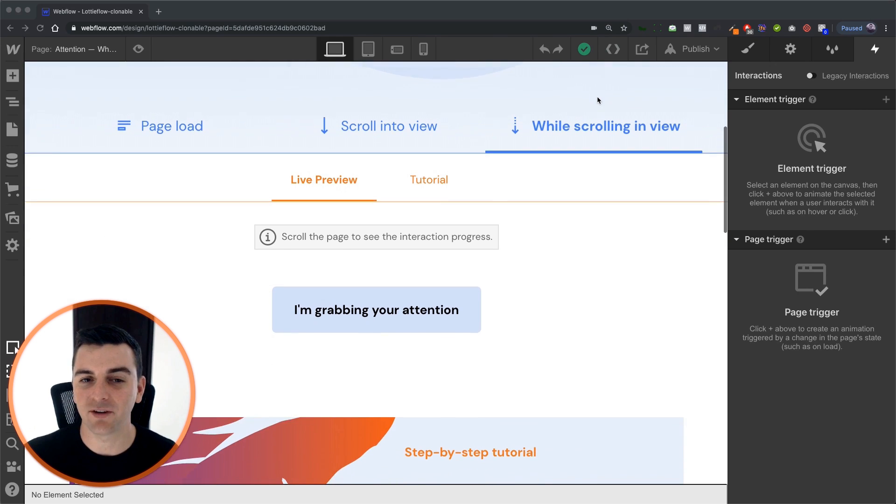
scroll(598, 96, "down", 2)
scroll(597, 96, "up", 5)
scroll(598, 96, "up", 2)
Preview the page as a visitor, watching the arrow animate on scroll, then return to the designer
left_click(475, 418)
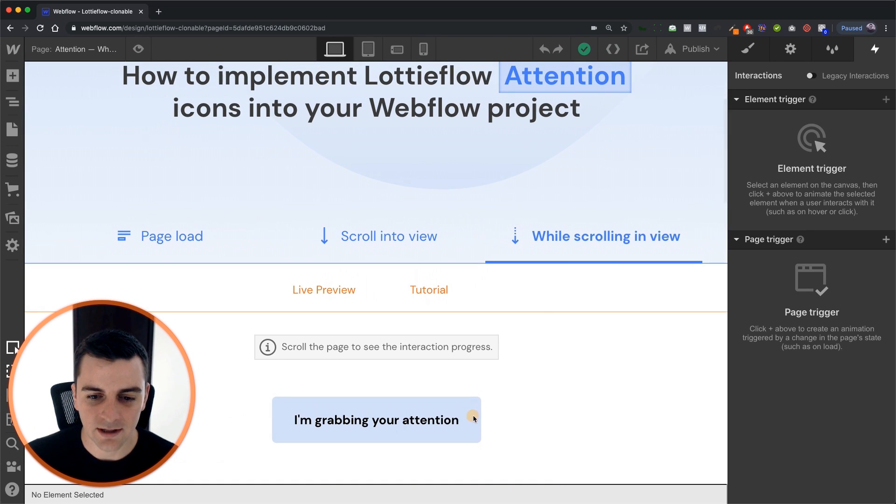
left_click(139, 49)
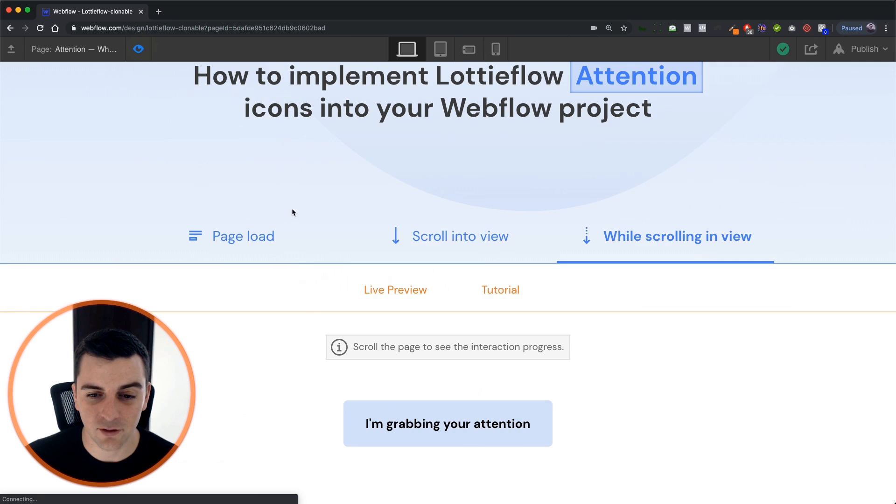
scroll(294, 210, "up", 3)
scroll(293, 211, "up", 2)
scroll(293, 211, "up", 3)
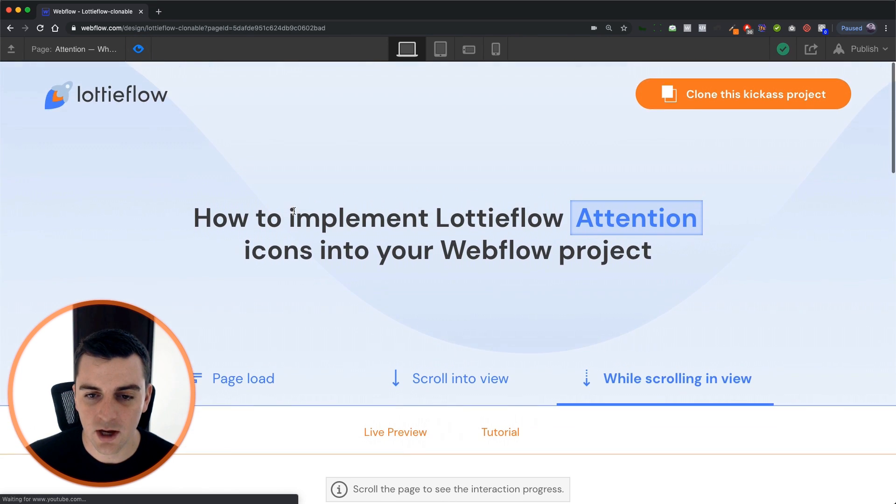
scroll(293, 210, "down", 2)
scroll(293, 211, "down", 3)
scroll(294, 210, "down", 2)
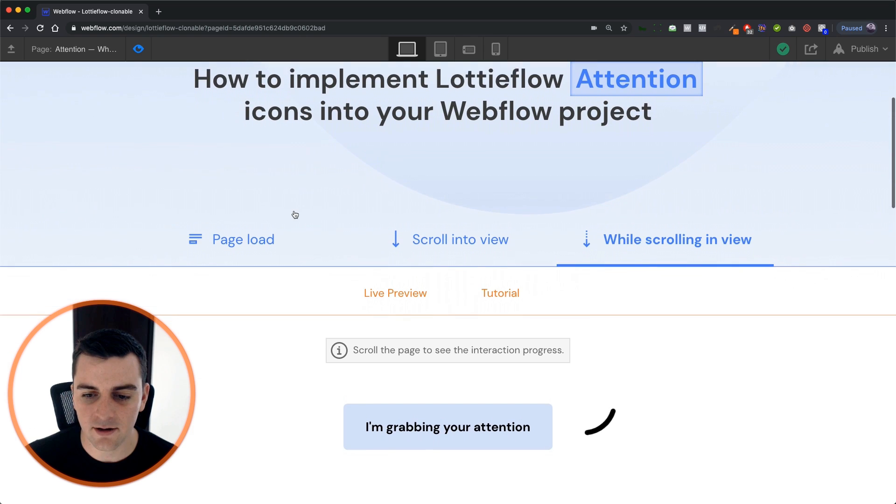
scroll(293, 210, "down", 1)
scroll(293, 211, "down", 1)
scroll(293, 210, "down", 1)
scroll(294, 210, "down", 1)
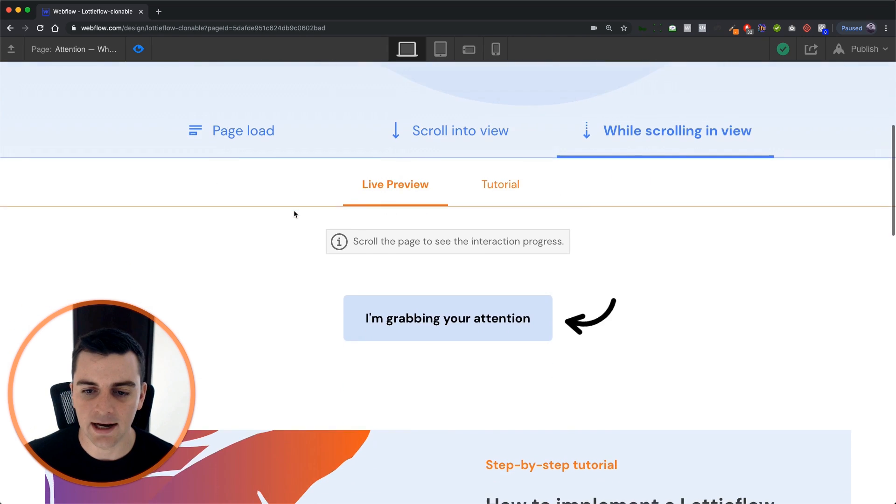
scroll(294, 210, "down", 1)
scroll(293, 210, "down", 1)
scroll(294, 211, "down", 2)
scroll(293, 210, "down", 2)
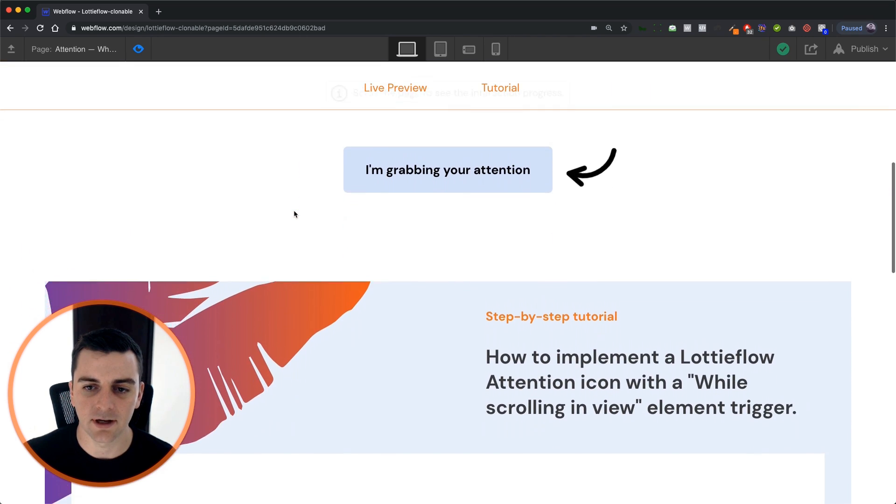
scroll(294, 210, "down", 2)
scroll(294, 211, "up", 2)
scroll(294, 210, "up", 3)
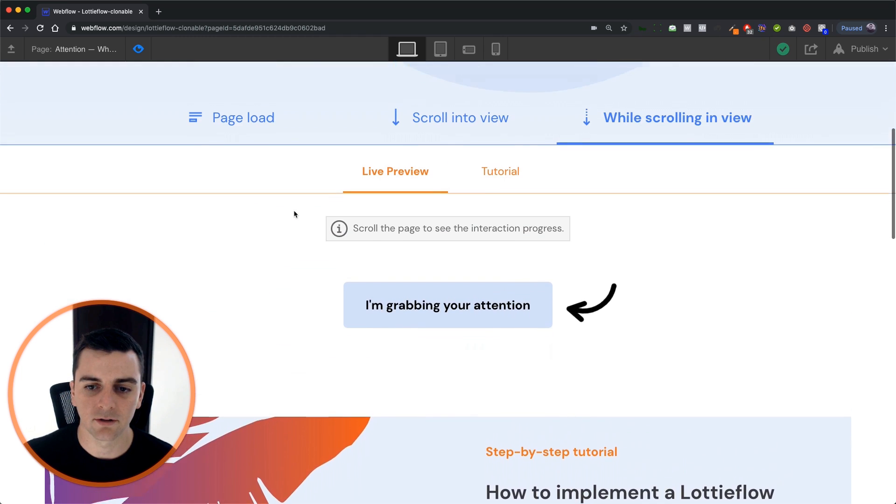
scroll(294, 210, "up", 1)
scroll(294, 211, "up", 1)
scroll(293, 210, "down", 2)
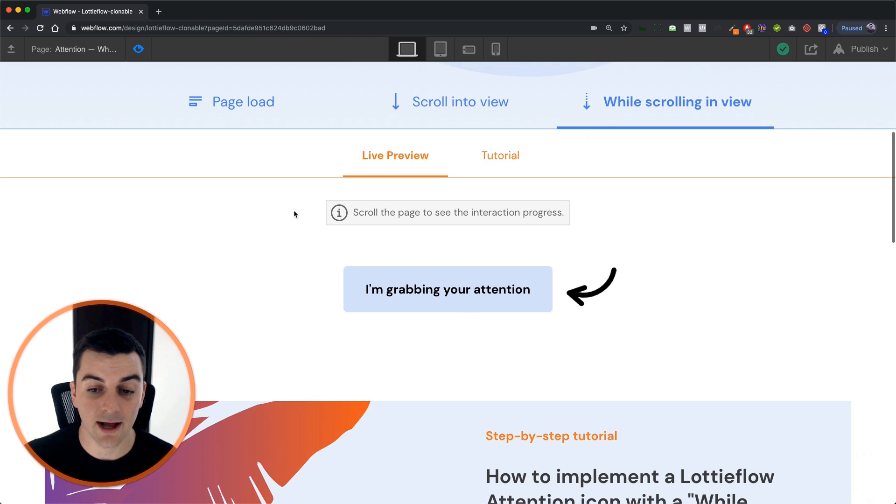
scroll(293, 210, "down", 1)
scroll(293, 211, "up", 5)
scroll(294, 210, "down", 4)
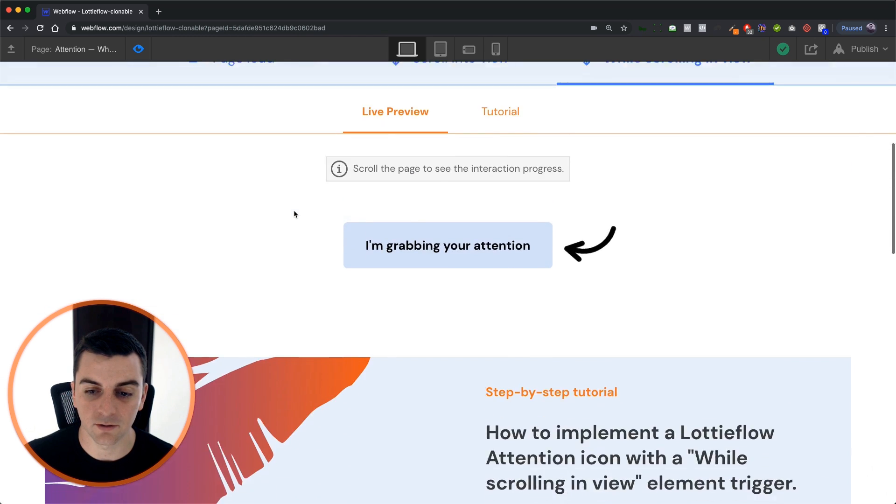
scroll(294, 210, "up", 1)
scroll(294, 210, "up", 2)
scroll(294, 210, "up", 1)
scroll(293, 210, "down", 2)
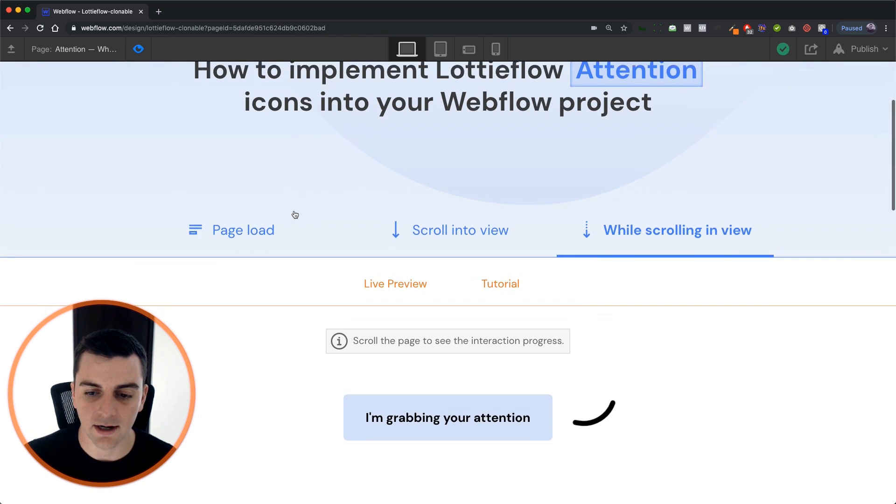
scroll(294, 210, "down", 1)
scroll(294, 210, "down", 2)
scroll(294, 211, "down", 2)
scroll(293, 210, "down", 2)
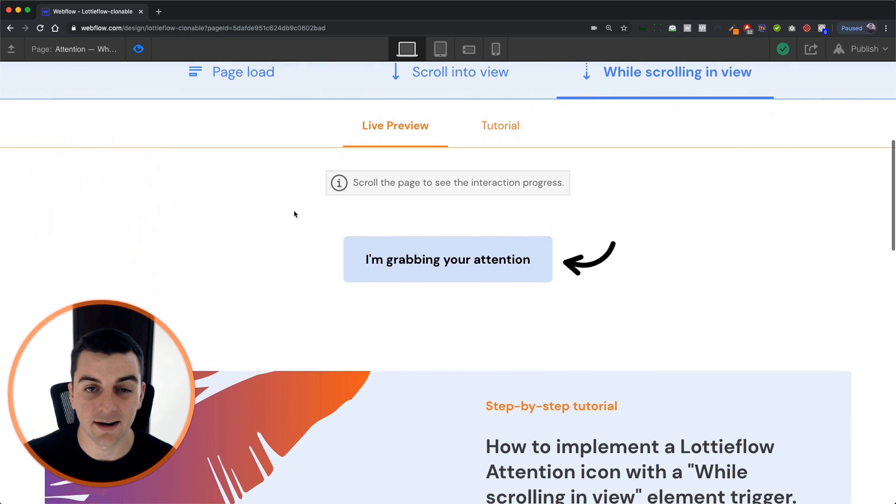
scroll(293, 211, "down", 1)
scroll(293, 211, "down", 2)
scroll(293, 210, "down", 1)
scroll(294, 210, "up", 3)
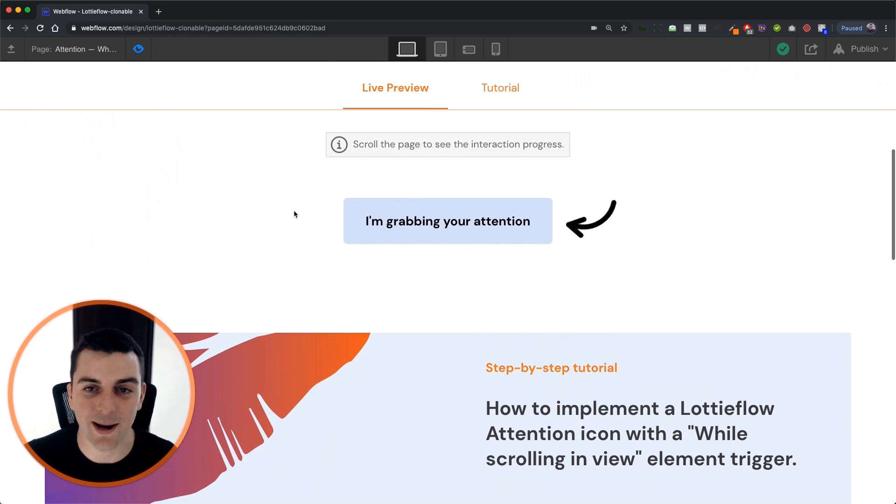
scroll(294, 211, "up", 3)
scroll(294, 210, "up", 1)
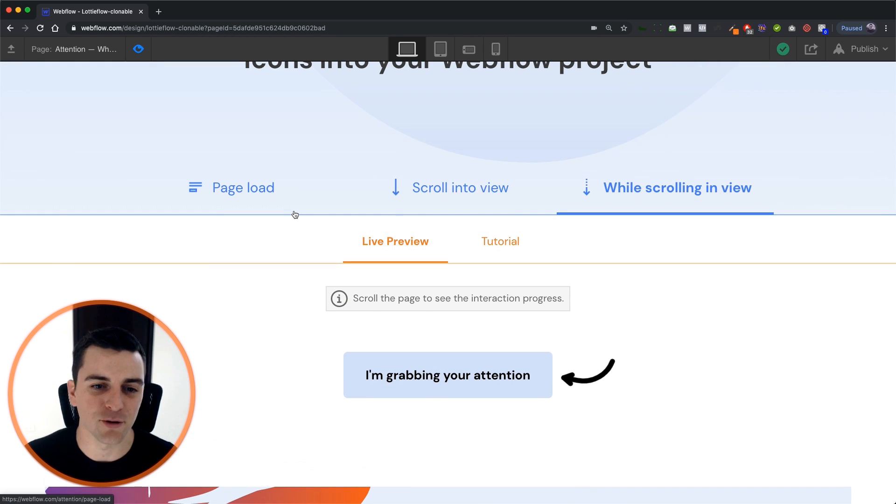
left_click(138, 49)
Select the [LF] Attention Icon beside the button and review its element triggers
left_click(434, 379)
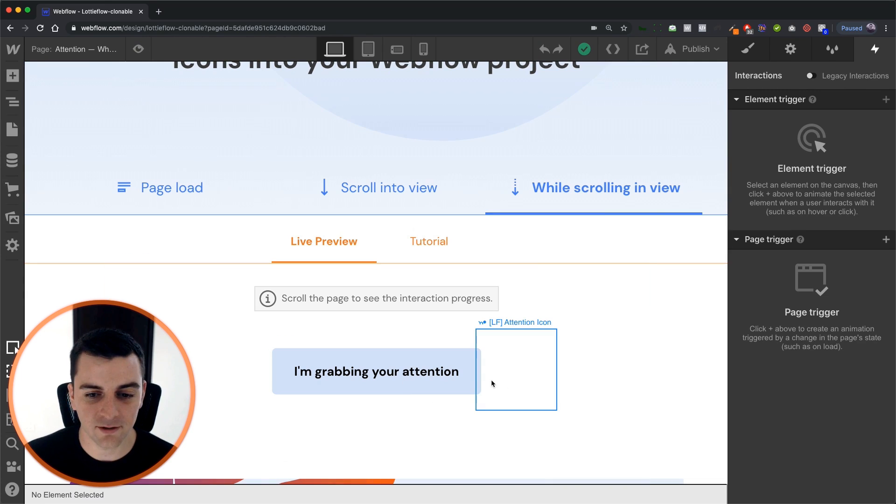
left_click(492, 380)
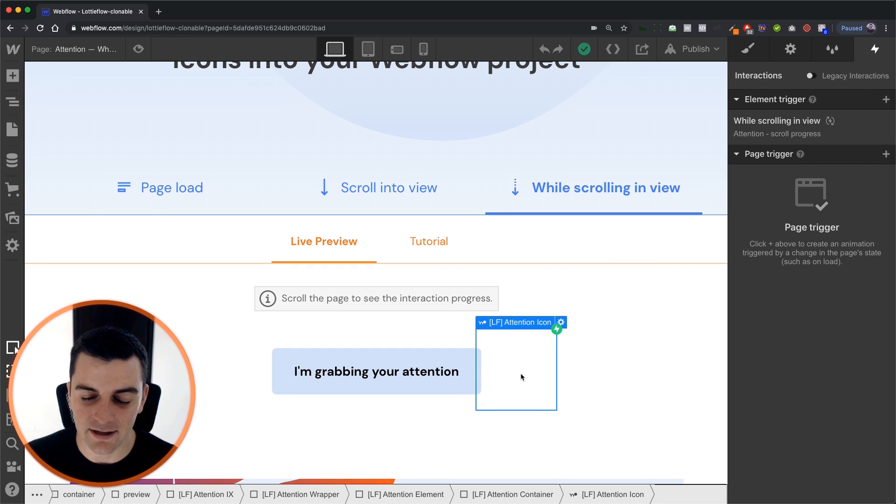
scroll(520, 373, "up", 4)
scroll(521, 374, "up", 3)
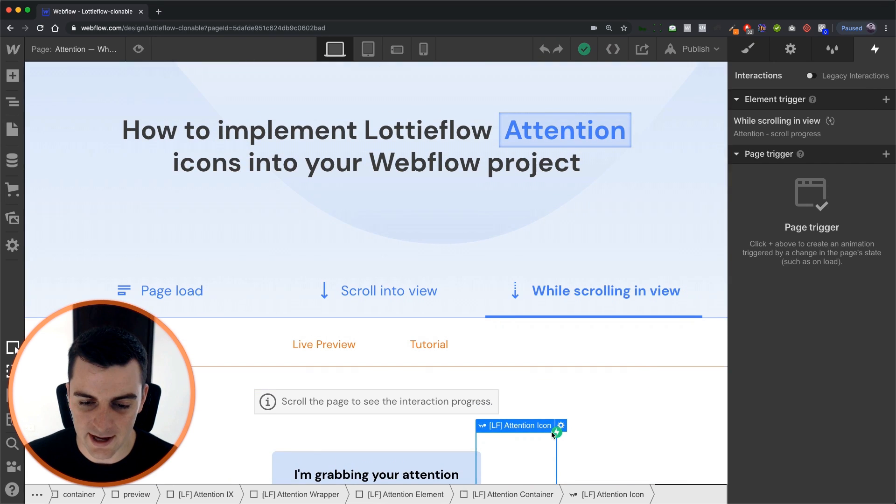
scroll(553, 434, "down", 2)
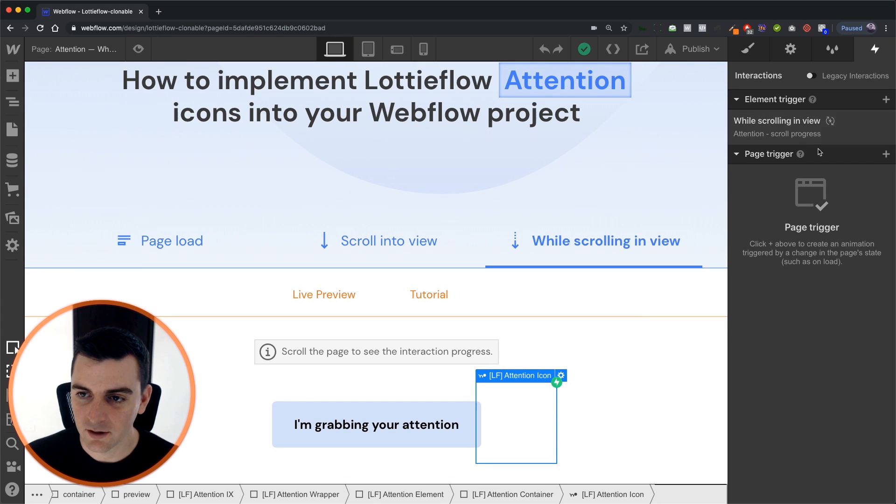
left_click(886, 101)
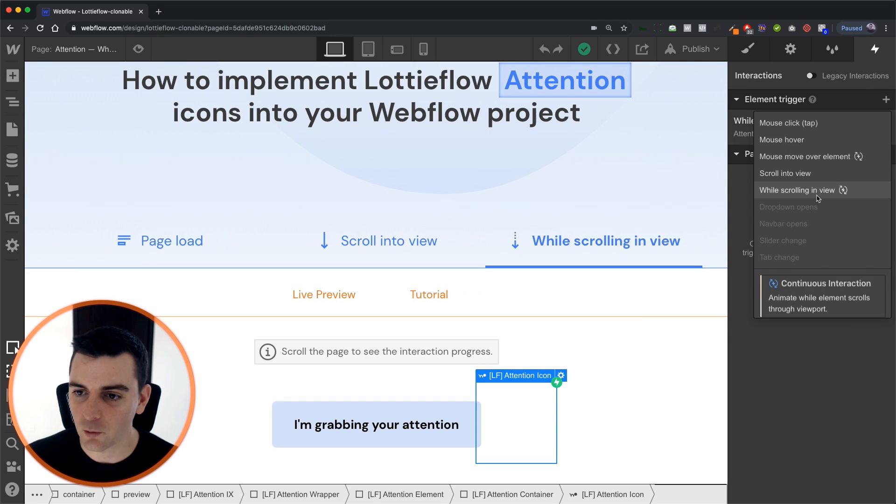
left_click(770, 99)
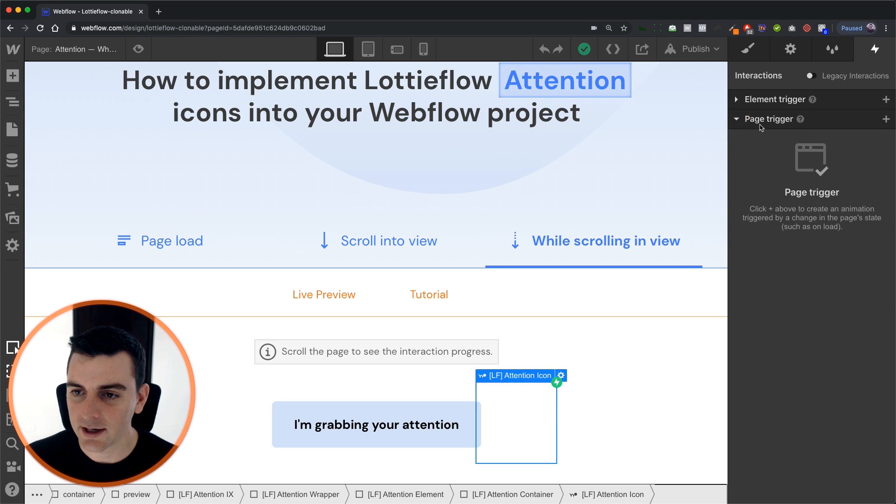
Open the While scrolling in view trigger and its Attention - scroll progress animation
left_click(771, 124)
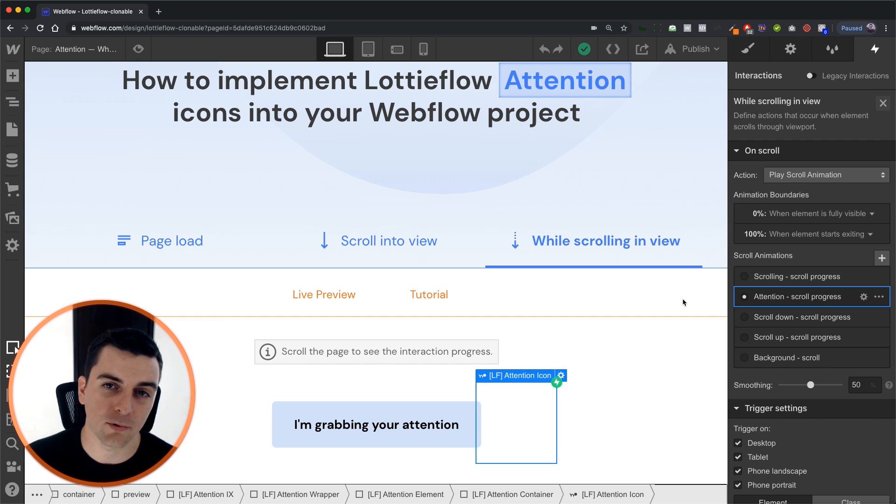
scroll(575, 314, "down", 2)
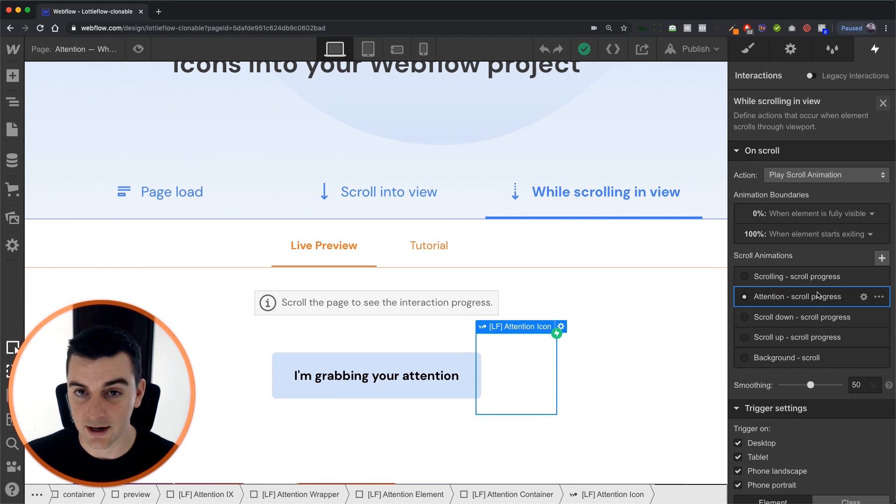
left_click(815, 299)
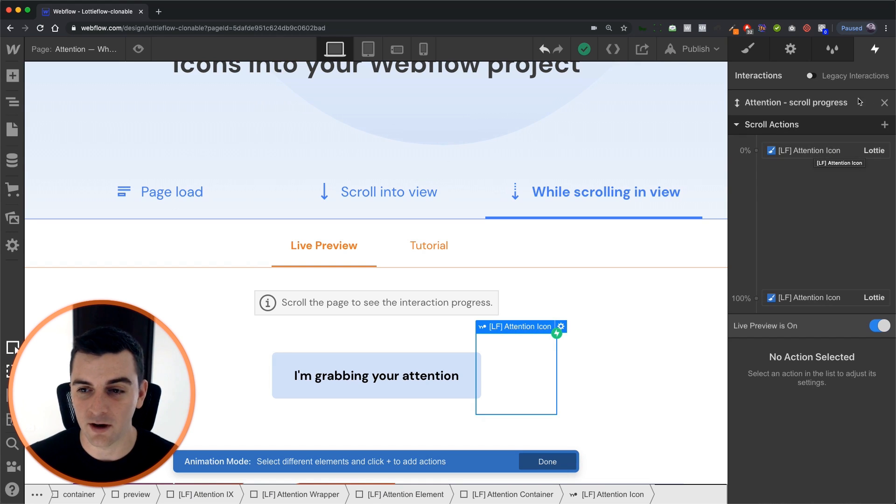
Inspect the 0% and 100% Lottie keyframes and preview the arrow drawing live, then stop the preview
left_click(809, 151)
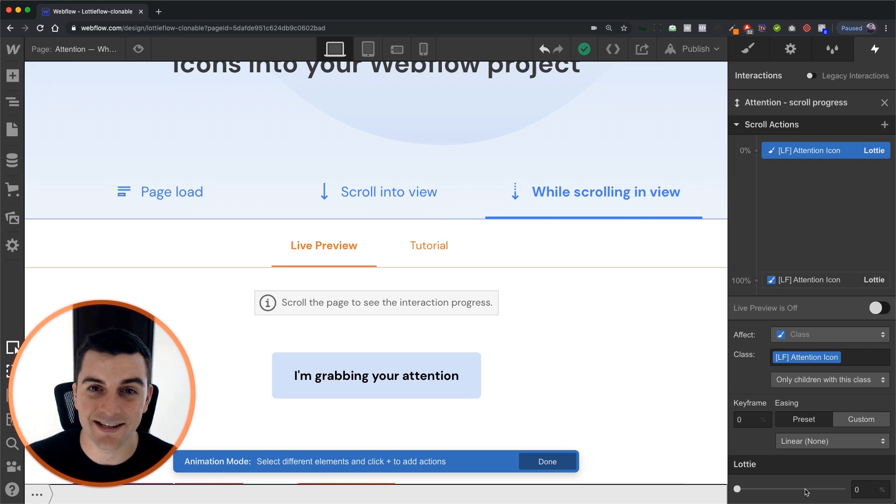
left_click(805, 280)
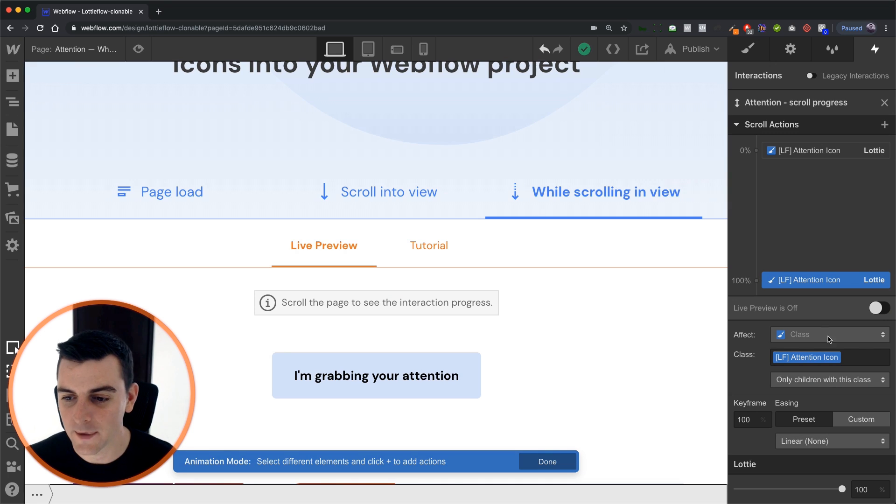
left_click(877, 307)
scroll(632, 206, "down", 3)
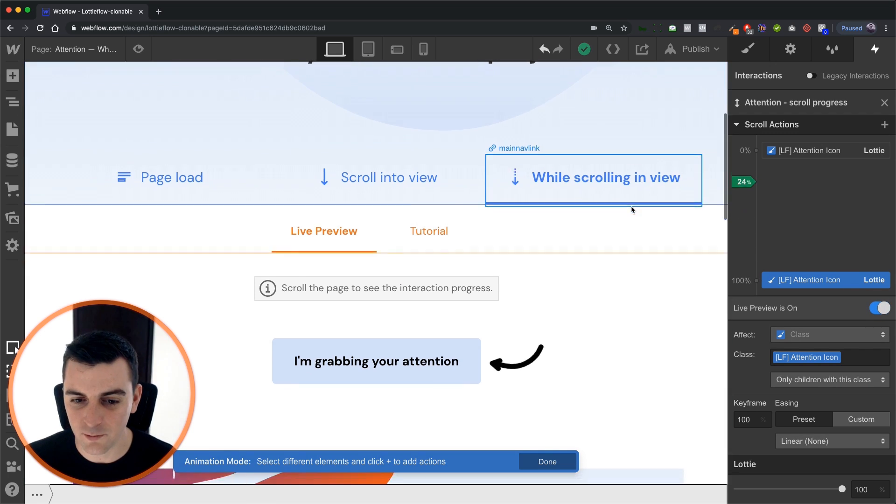
scroll(632, 206, "up", 4)
scroll(631, 206, "down", 2)
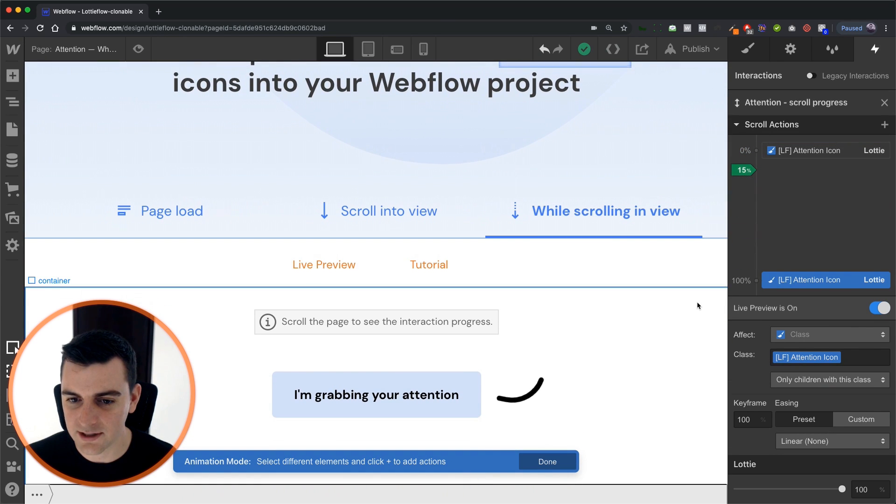
scroll(697, 302, "down", 2)
scroll(697, 302, "down", 2)
scroll(697, 302, "down", 2)
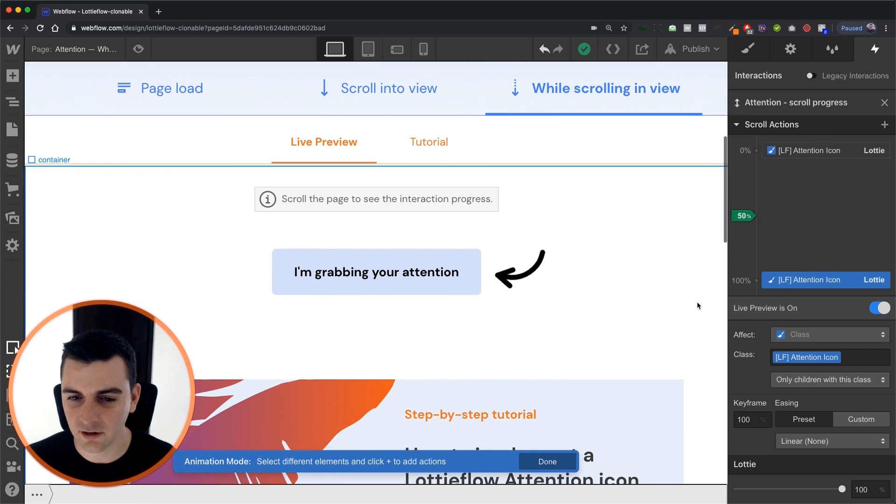
scroll(630, 295, "down", 2)
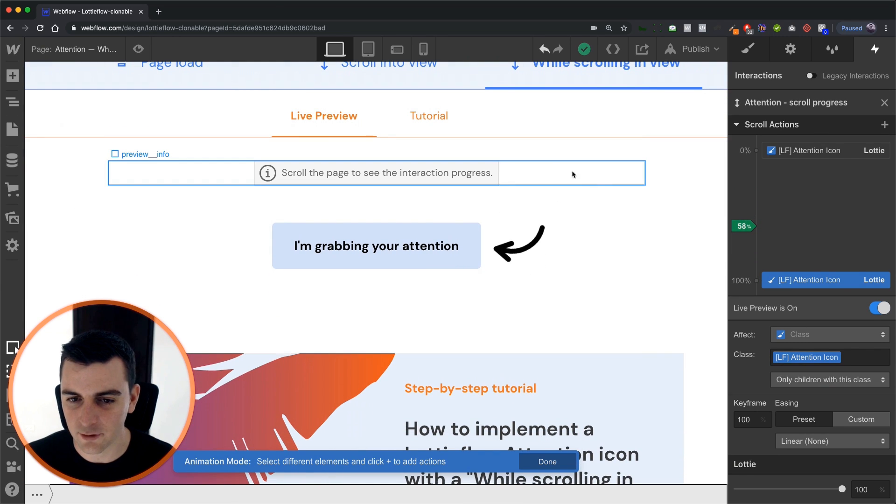
scroll(600, 184, "down", 1)
scroll(600, 183, "down", 2)
scroll(600, 184, "down", 2)
scroll(600, 184, "down", 2)
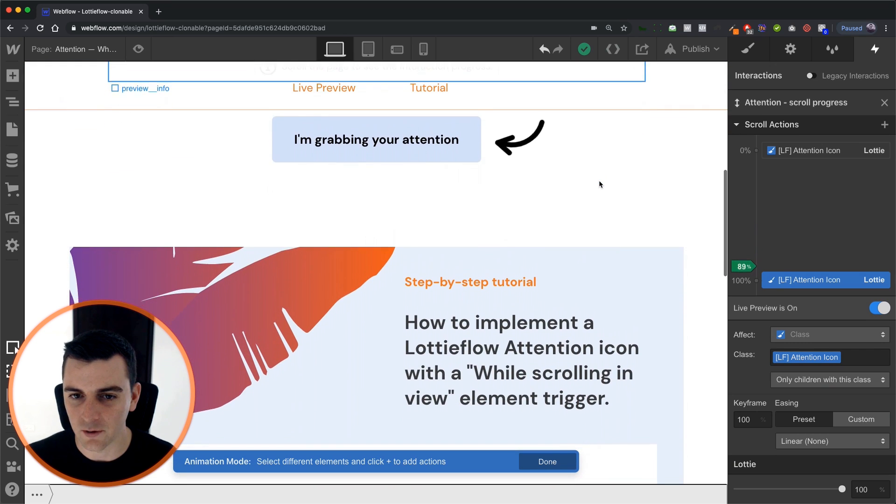
scroll(600, 184, "down", 2)
scroll(599, 183, "up", 2)
scroll(600, 184, "up", 2)
scroll(600, 184, "up", 2)
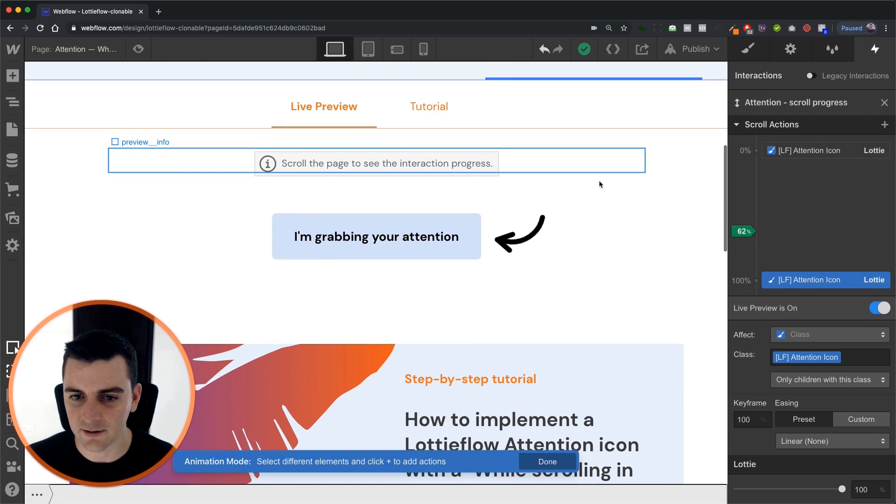
scroll(628, 189, "up", 1)
left_click(786, 280)
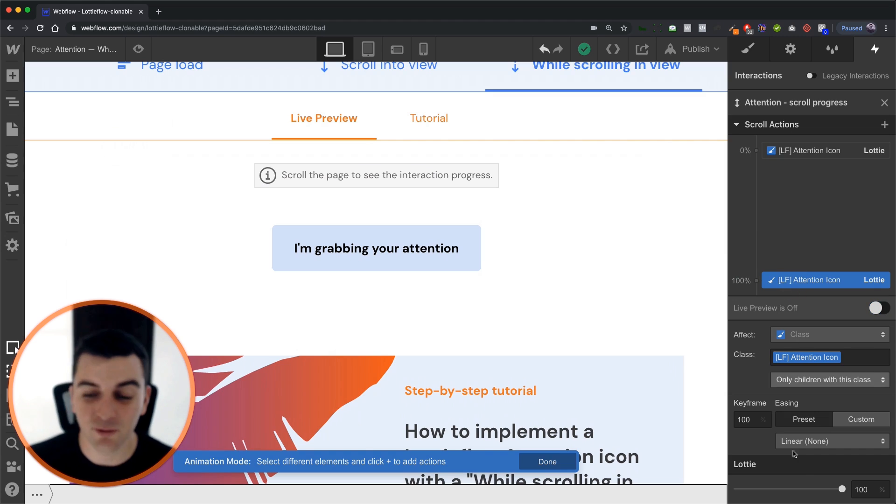
Set the starting keyframe's Lottie progress to about 37%
left_click(787, 150)
left_click(869, 489)
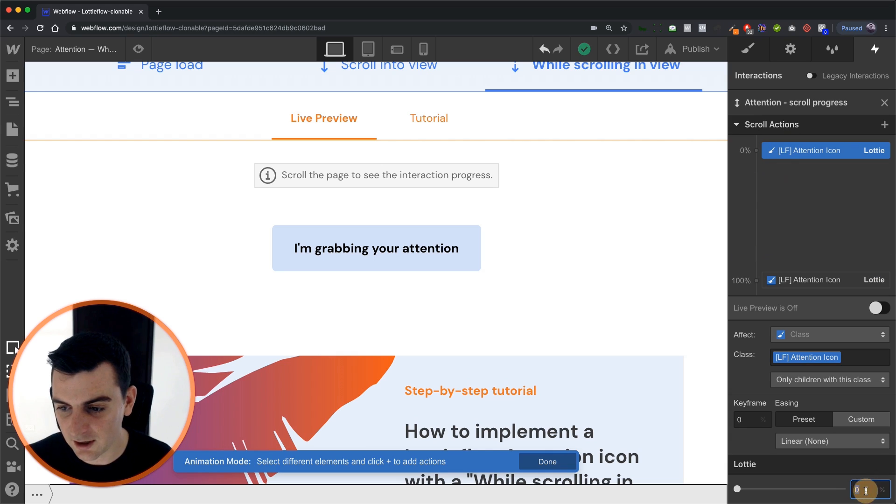
type("20")
key("Return")
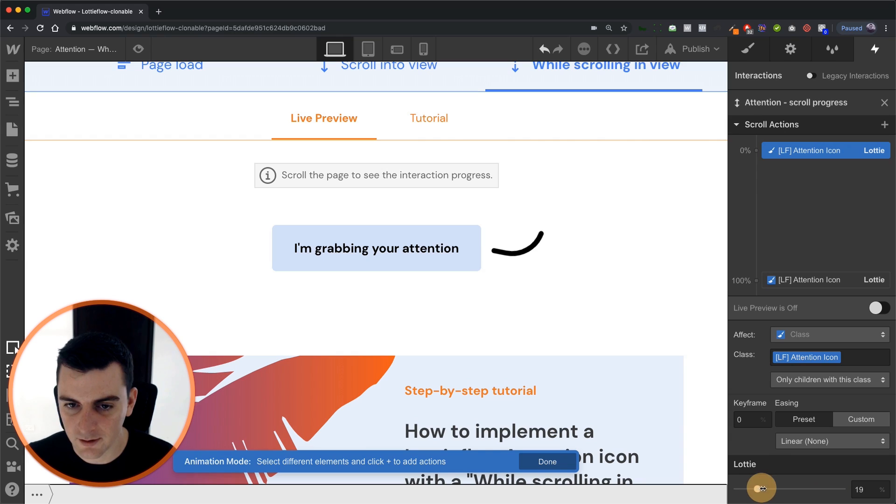
left_click_drag(759, 488, 777, 488)
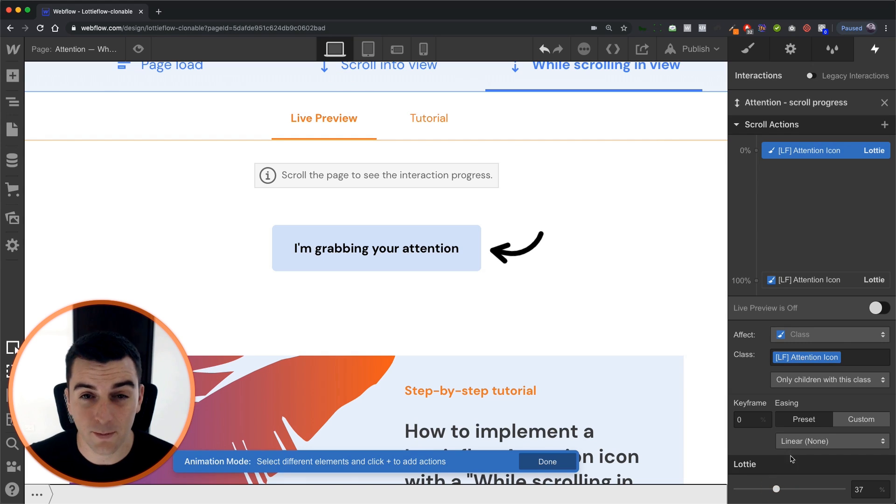
Pull the ending keyframe's Lottie progress back to 81% and re-enable live preview
left_click(805, 280)
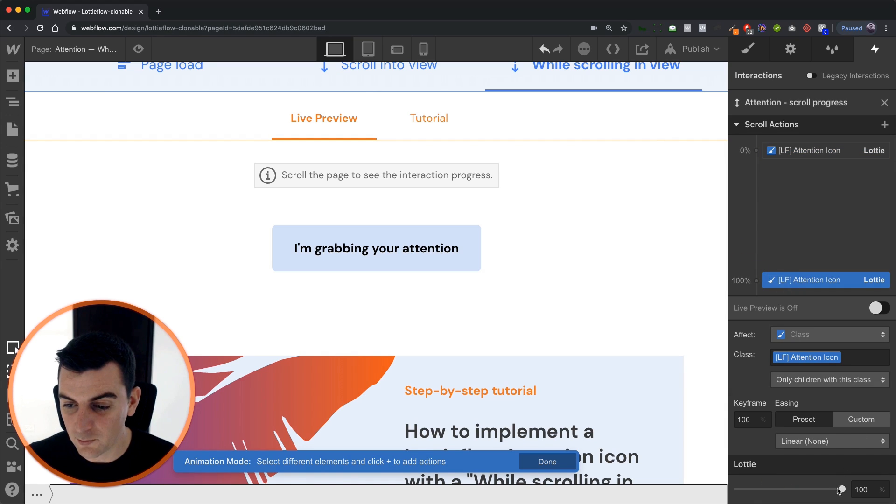
left_click_drag(843, 488, 824, 488)
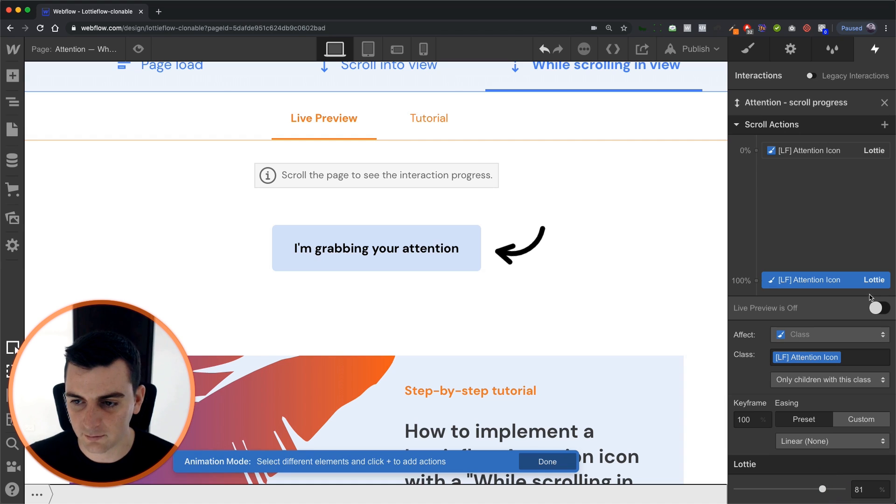
left_click(879, 308)
scroll(685, 262, "up", 6)
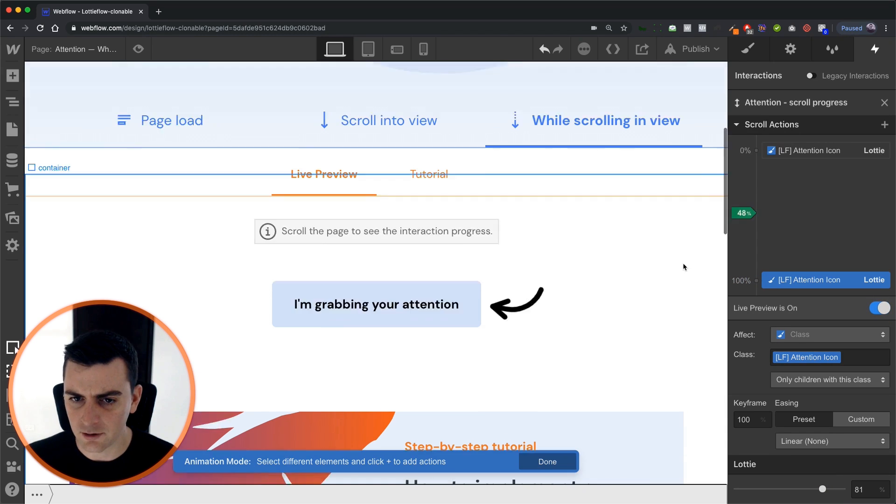
left_click_drag(727, 130, 722, 132)
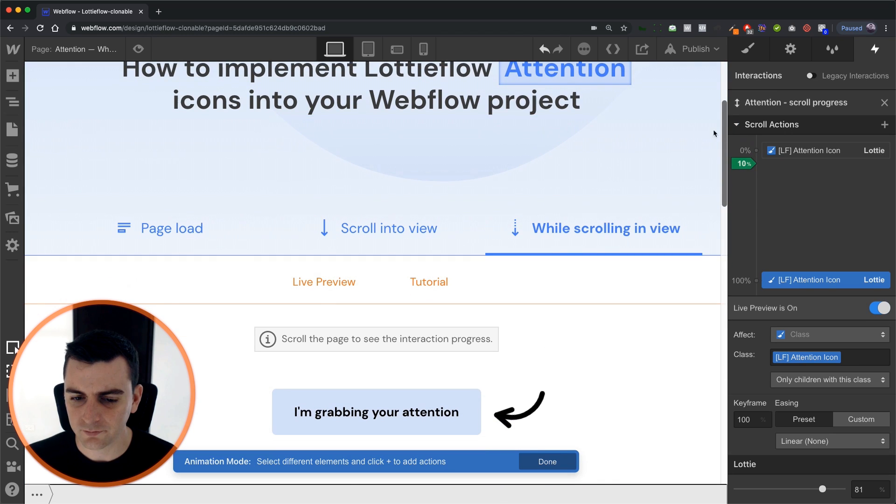
scroll(666, 135, "down", 2)
scroll(666, 135, "down", 4)
scroll(666, 135, "down", 2)
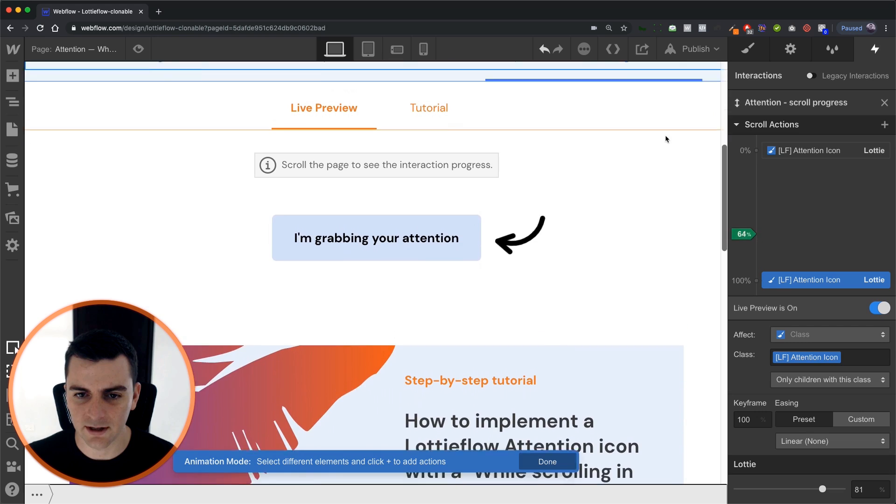
scroll(665, 135, "up", 3)
scroll(666, 135, "up", 3)
scroll(665, 135, "down", 3)
scroll(666, 135, "down", 3)
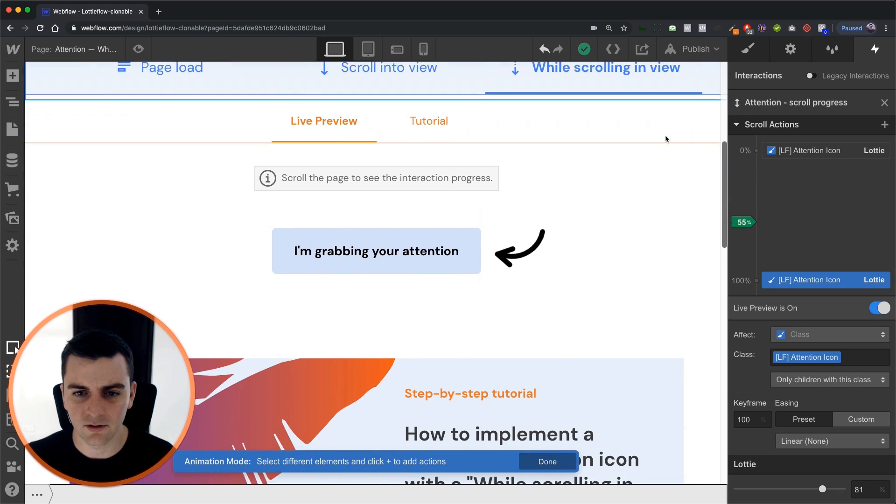
scroll(665, 135, "down", 3)
scroll(665, 135, "up", 2)
scroll(665, 135, "up", 3)
scroll(666, 135, "up", 3)
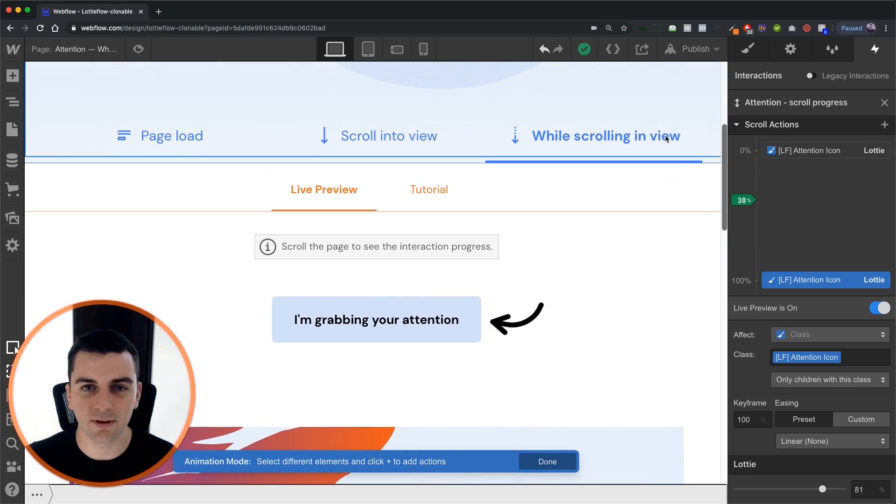
scroll(665, 135, "up", 3)
scroll(666, 135, "down", 3)
scroll(665, 135, "down", 2)
scroll(665, 135, "down", 2)
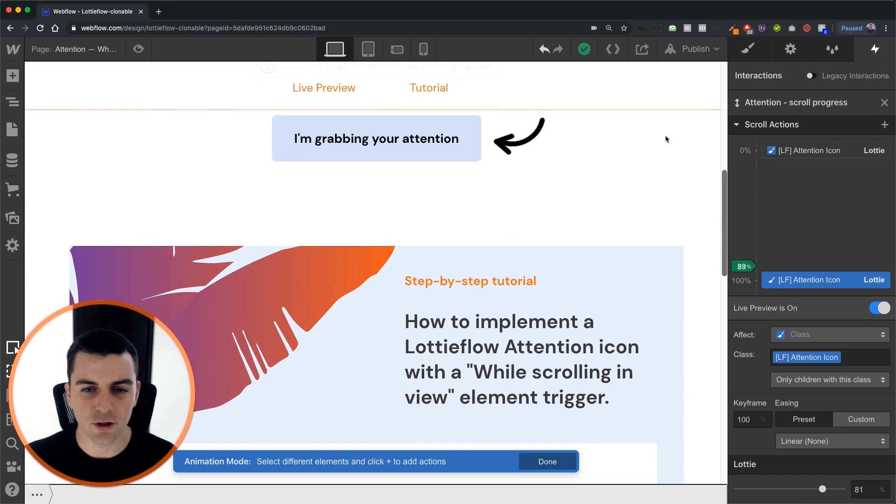
scroll(666, 136, "down", 3)
scroll(666, 135, "up", 3)
scroll(665, 135, "up", 3)
scroll(666, 136, "up", 1)
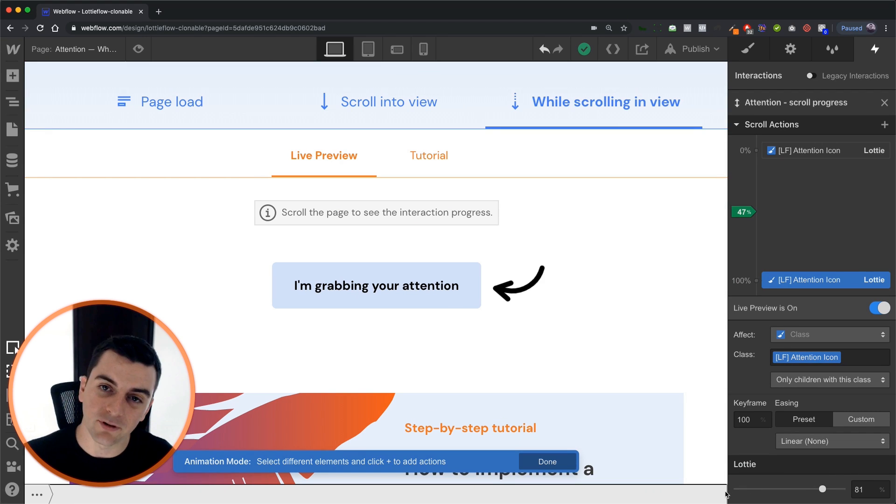
Restore the ending keyframe's Lottie progress to 100 and turn live preview back on
left_click(812, 151)
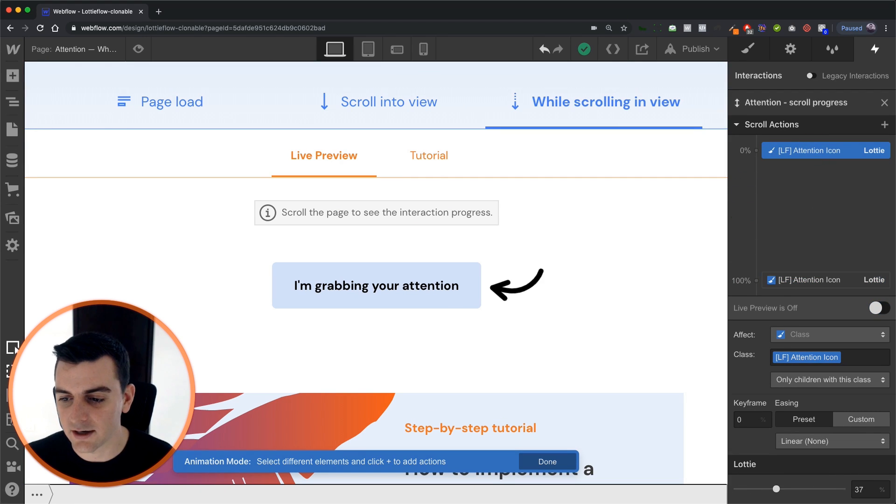
key("Left")
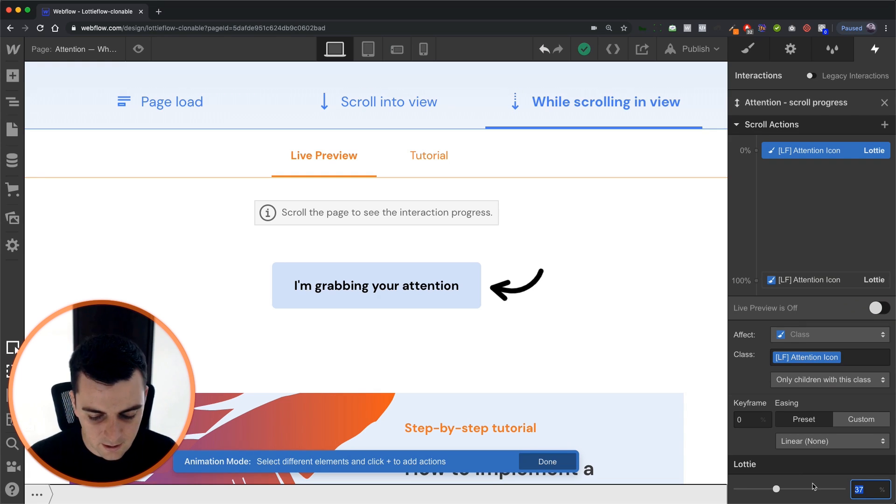
left_click(827, 281)
type("100")
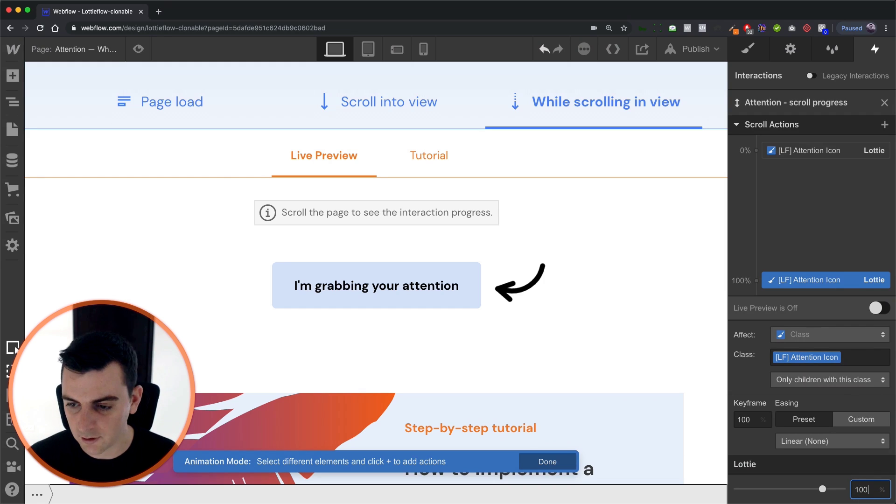
key("Return")
left_click(877, 309)
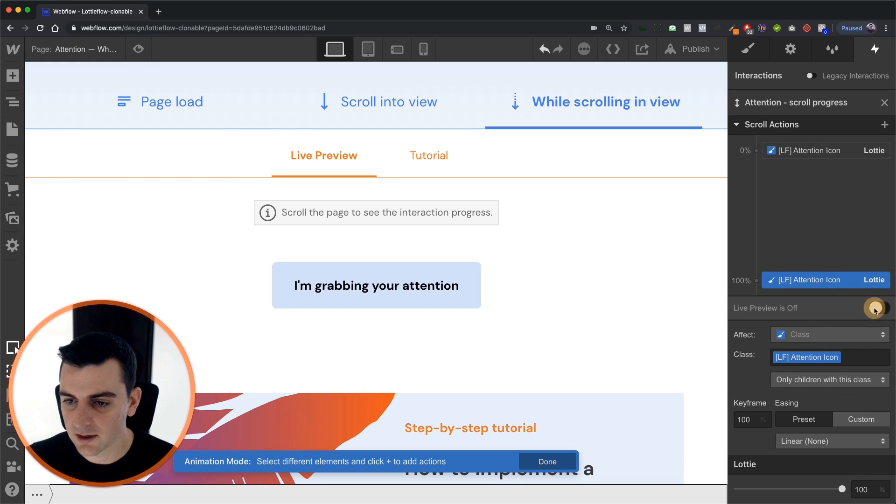
scroll(599, 388, "up", 5)
scroll(599, 388, "down", 5)
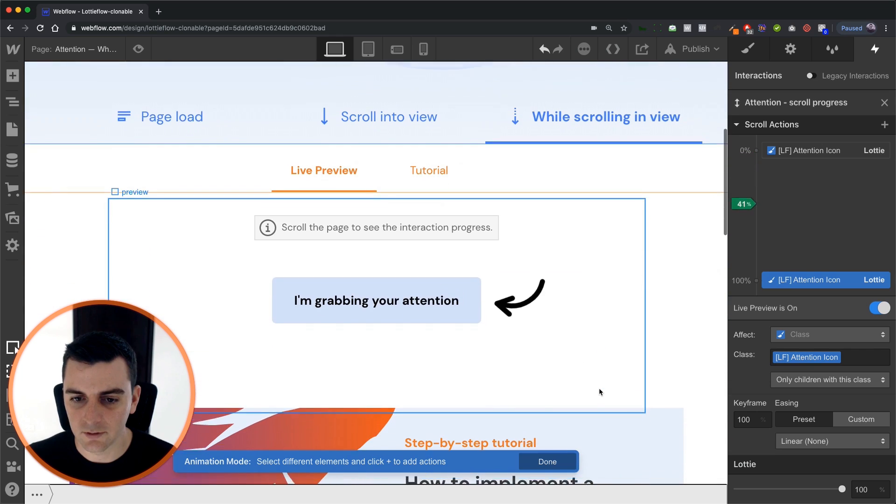
scroll(599, 388, "down", 1)
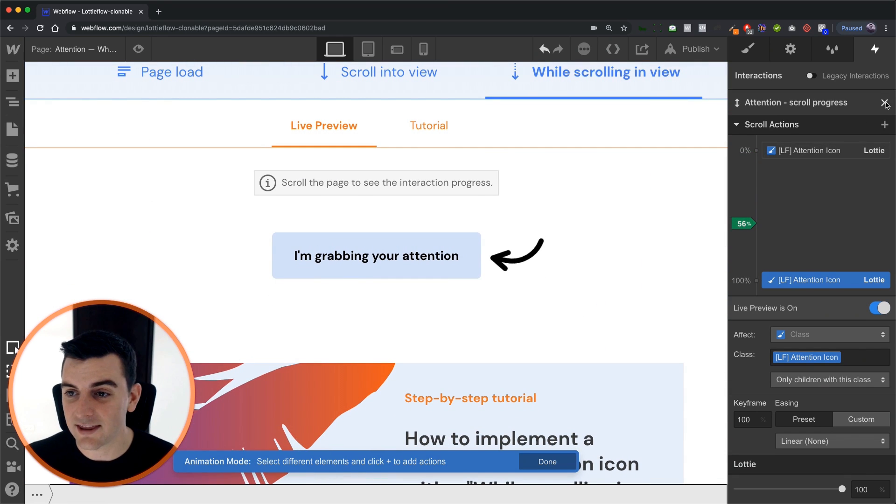
Close the Attention - scroll progress timeline, returning to the trigger settings
left_click(886, 104)
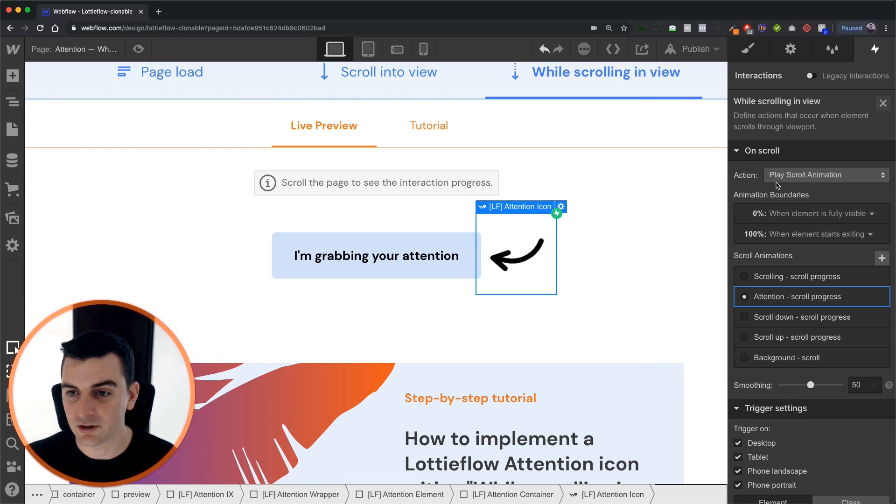